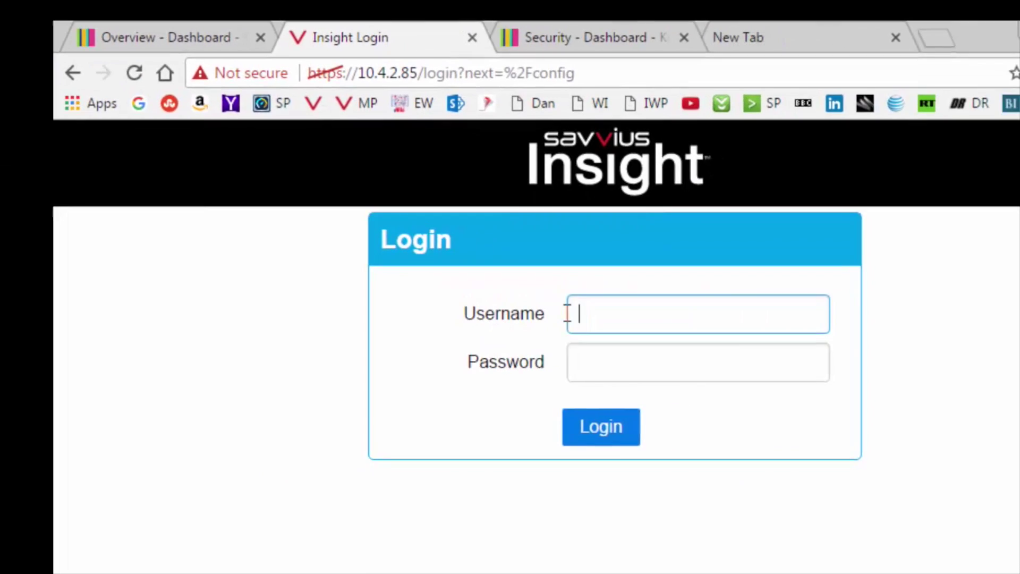
# - Sign in to the Savvius Insight web configuration as root with the account password
pyautogui.write('root')
pyautogui.press('Tab')
pyautogui.write('*******')
pyautogui.press('Return')
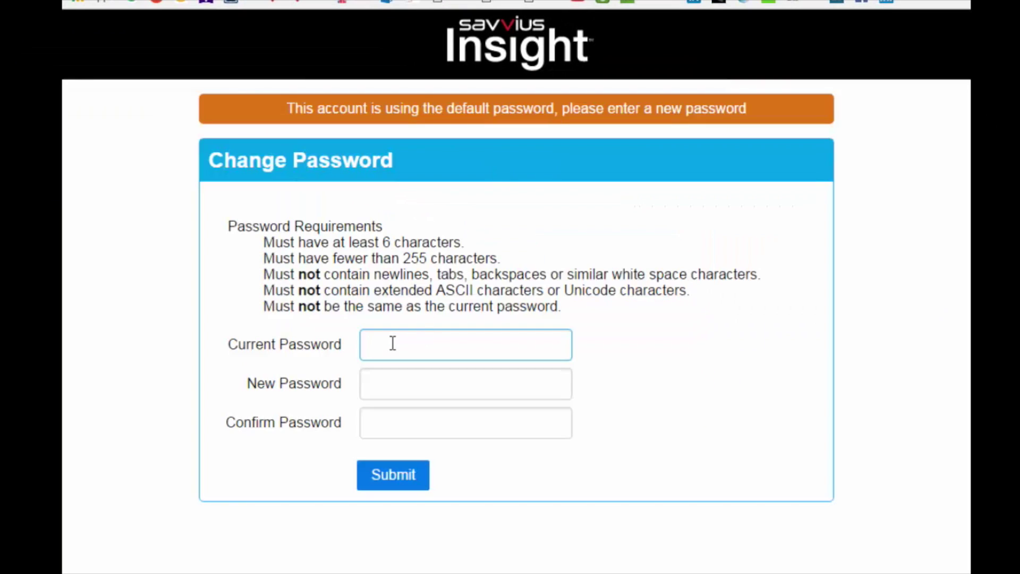
# - Replace the default password by entering the current, new and confirmed new passwords
pyautogui.write('******')
pyautogui.press('Tab')
pyautogui.write('*********')
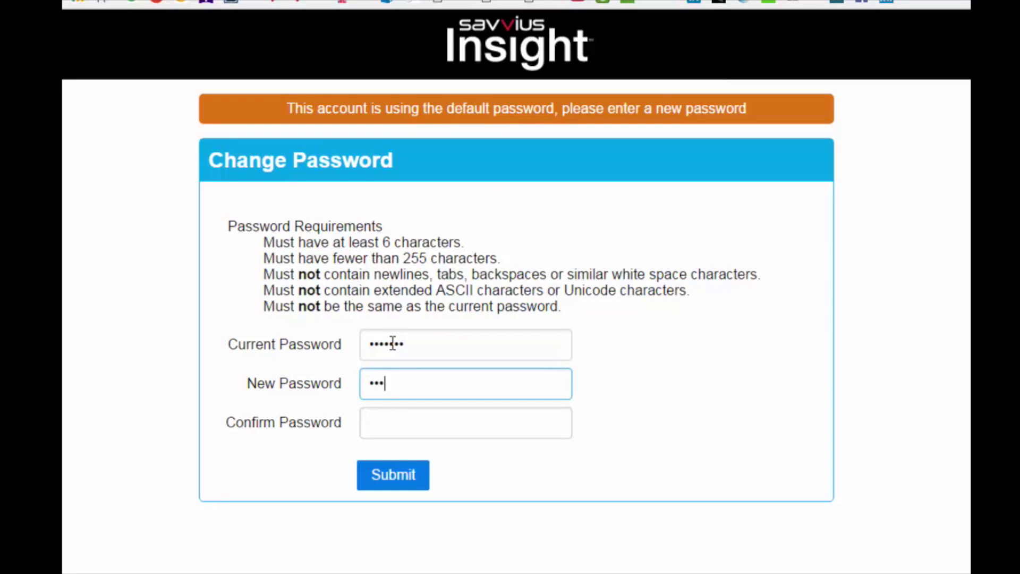
pyautogui.press('Tab')
pyautogui.write('*********')
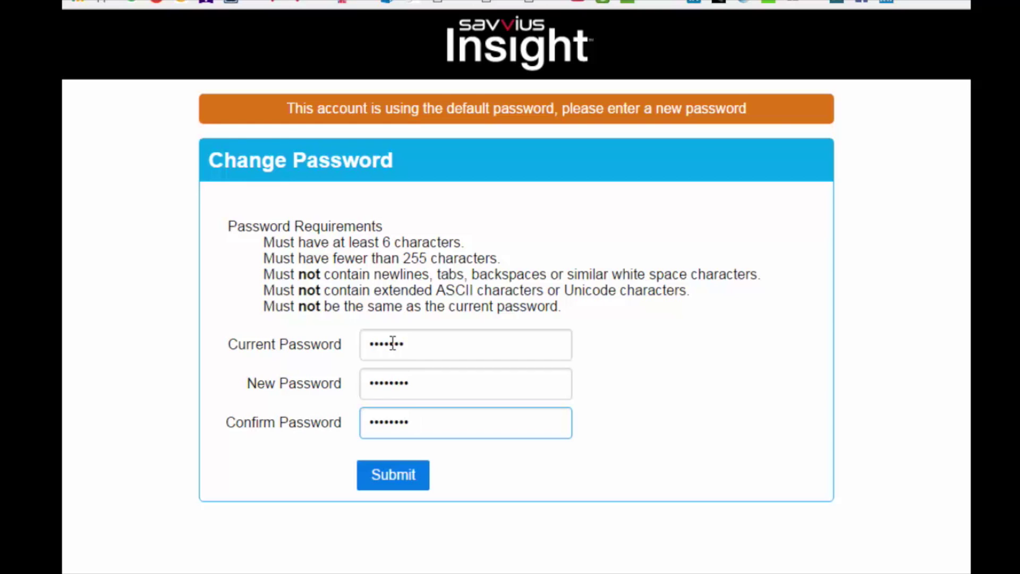
pyautogui.press('Return')
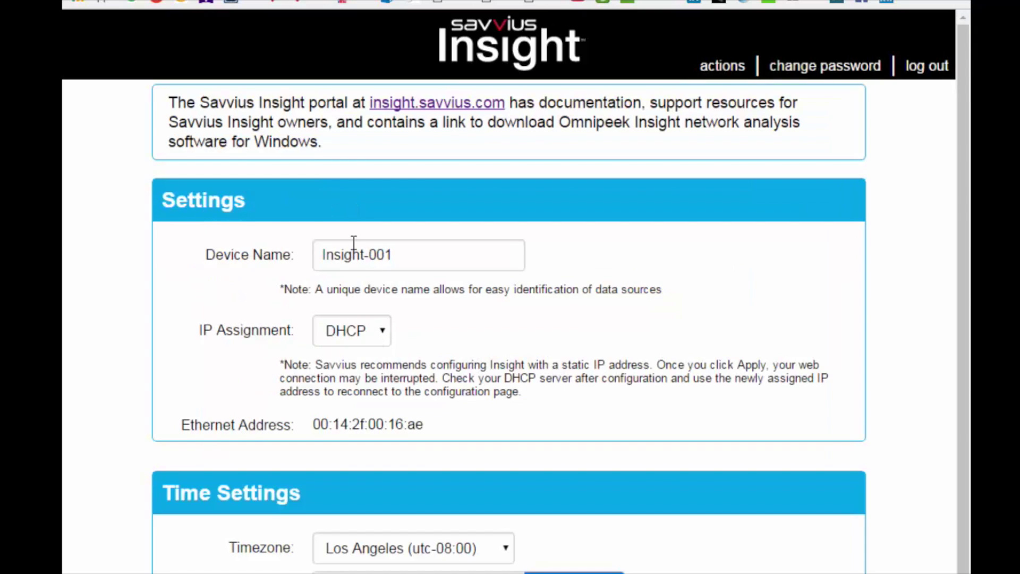
pyautogui.click(381, 333)
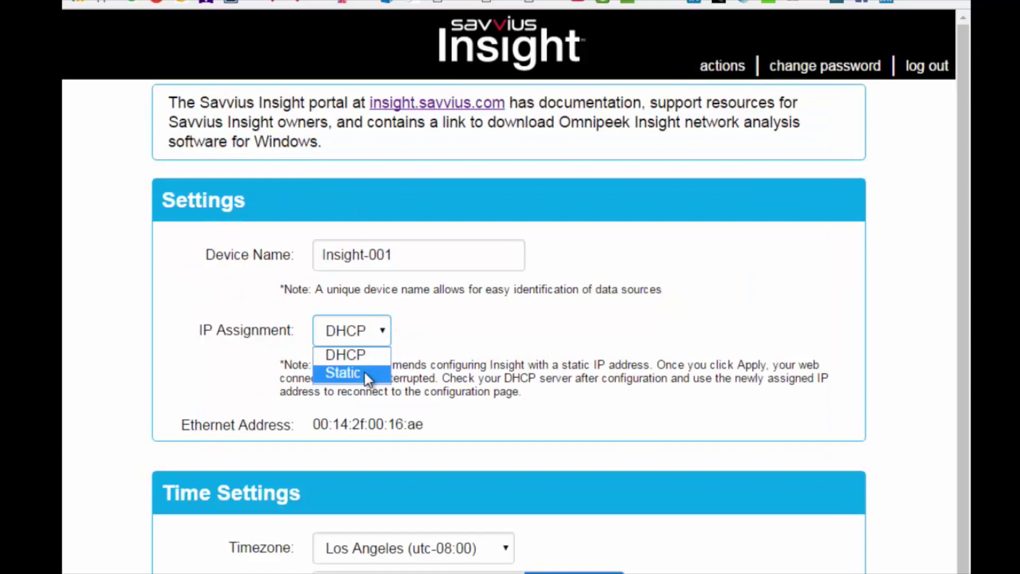
pyautogui.click(380, 329)
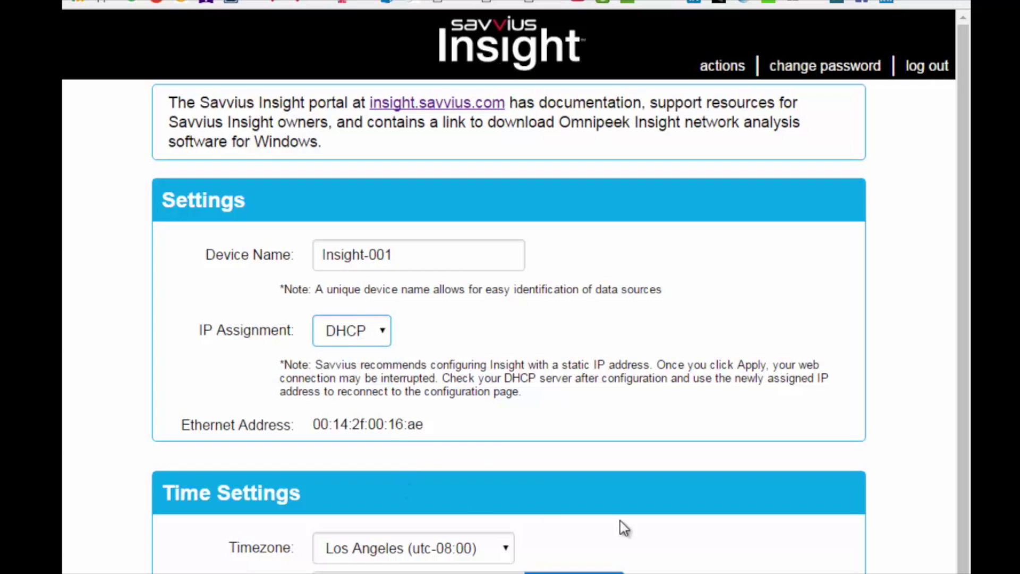
pyautogui.scroll(-4, 620, 521)
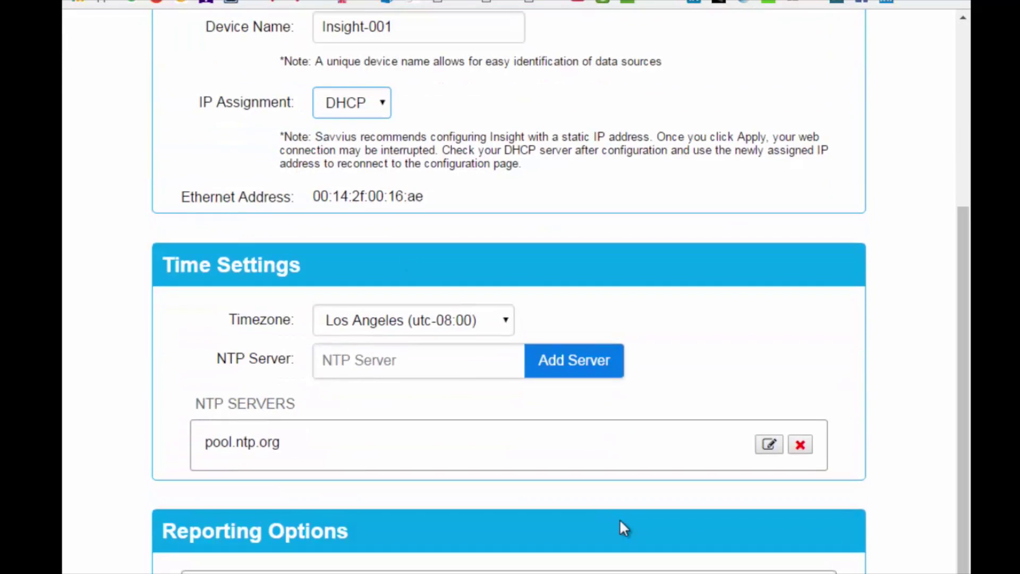
pyautogui.click(661, 438)
pyautogui.click(506, 322)
pyautogui.click(506, 322)
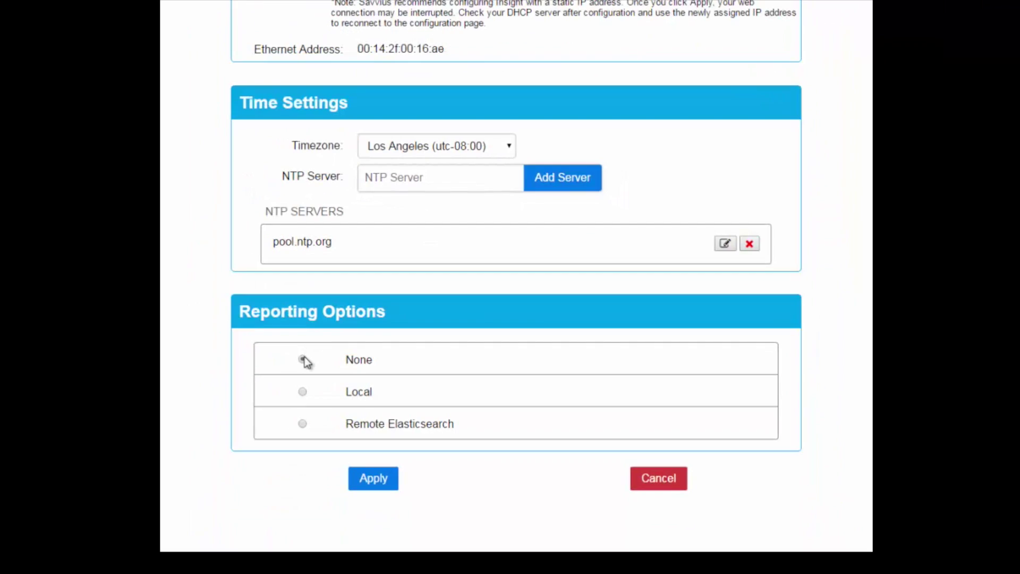
# - Set Reporting Options to Local storage instead of Remote Elasticsearch
pyautogui.click(303, 394)
pyautogui.scroll(-3, 372, 345)
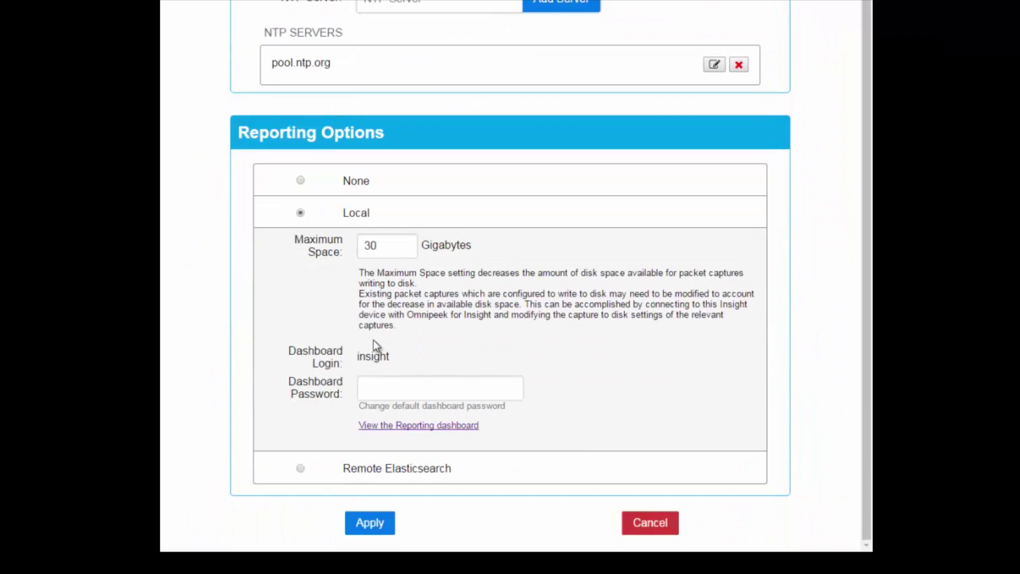
pyautogui.click(301, 469)
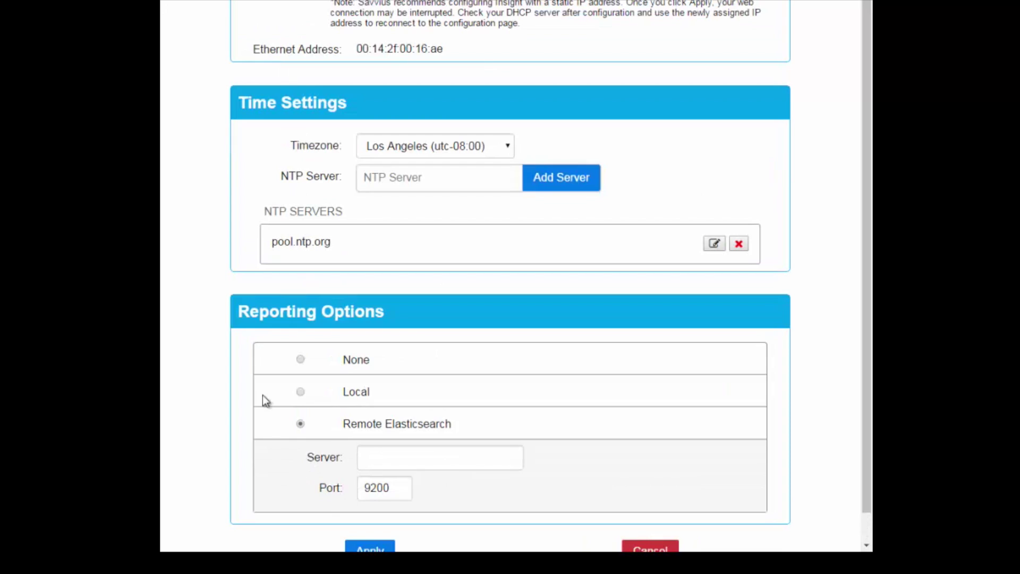
pyautogui.click(300, 393)
pyautogui.scroll(-3, 361, 446)
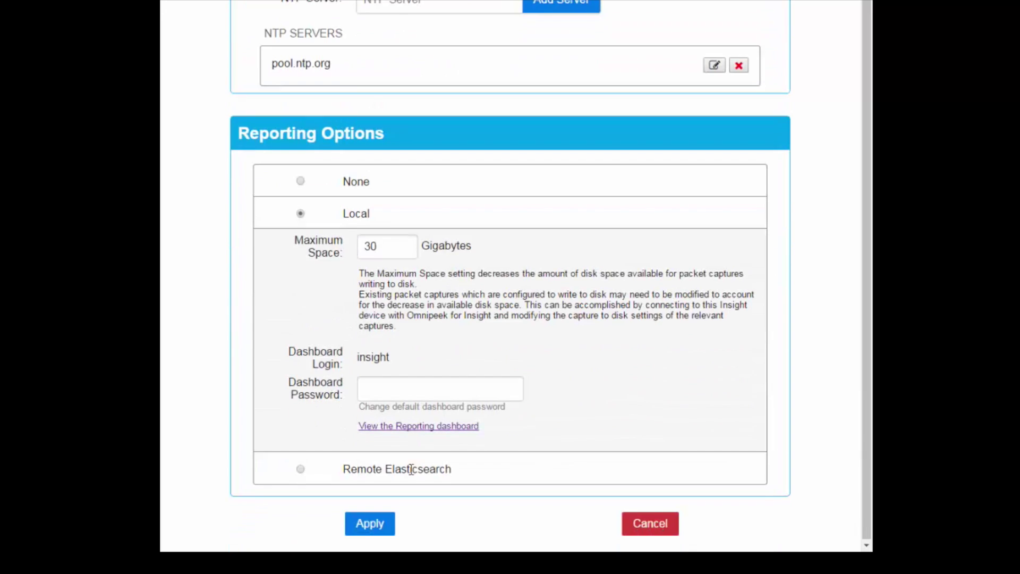
# - Keep the reporting Maximum Space at 30 GB, then go to the Dashboard Password field
pyautogui.doubleClick(392, 245)
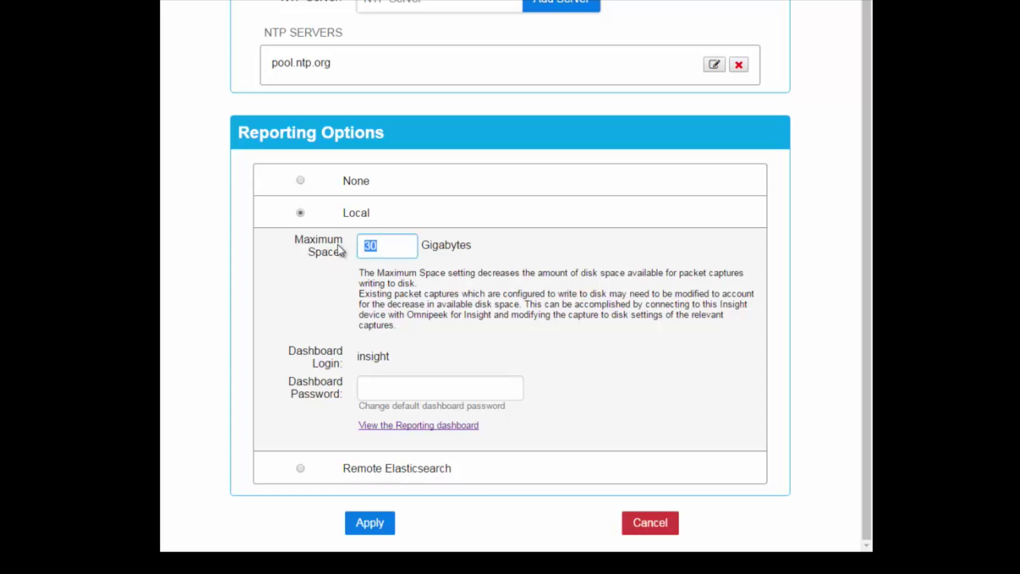
pyautogui.write('50')
pyautogui.press('BackSpace')
pyautogui.press('BackSpace')
pyautogui.write('30')
pyautogui.click(382, 391)
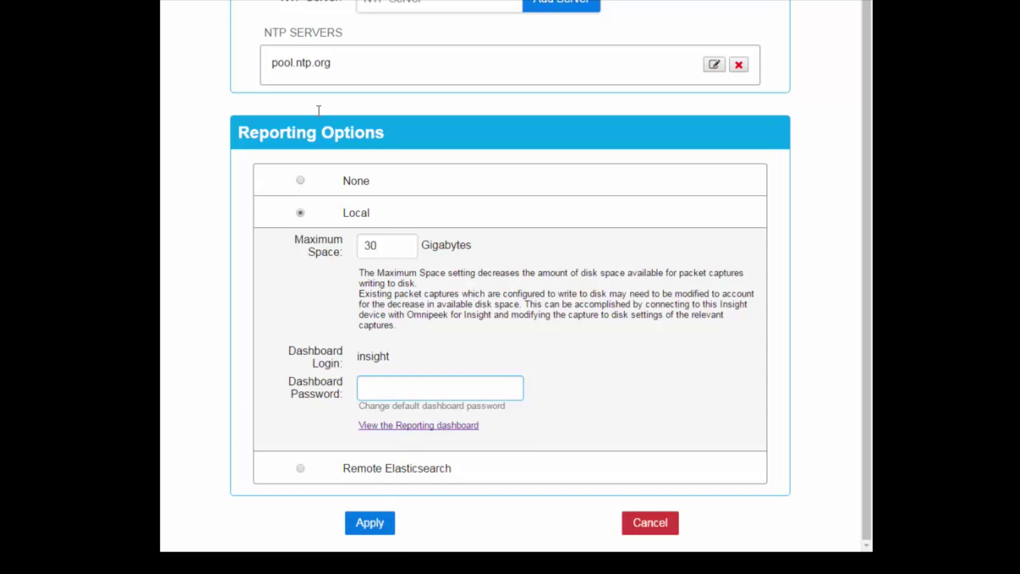
pyautogui.scroll(3, 319, 110)
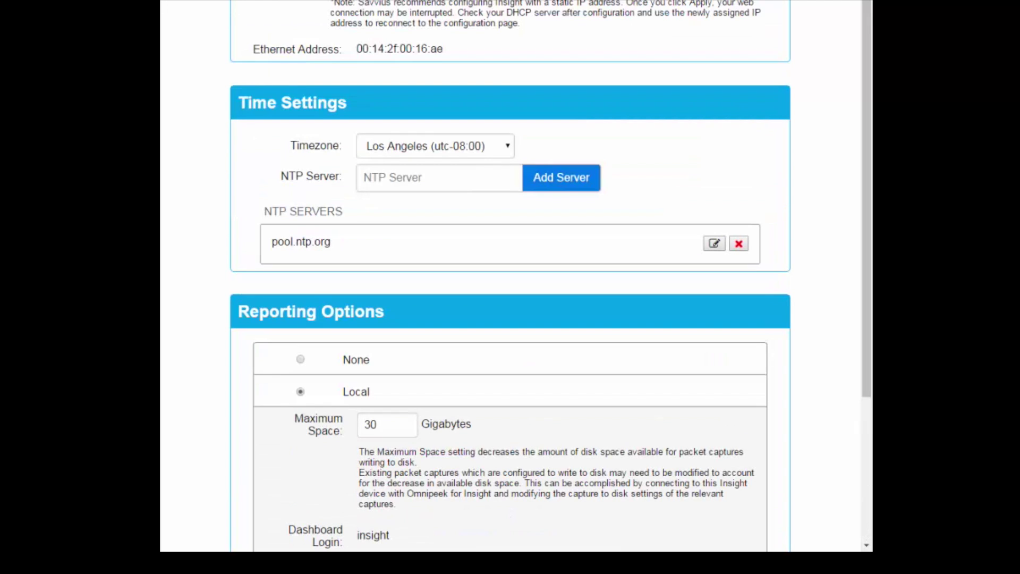
pyautogui.scroll(-3, 606, 187)
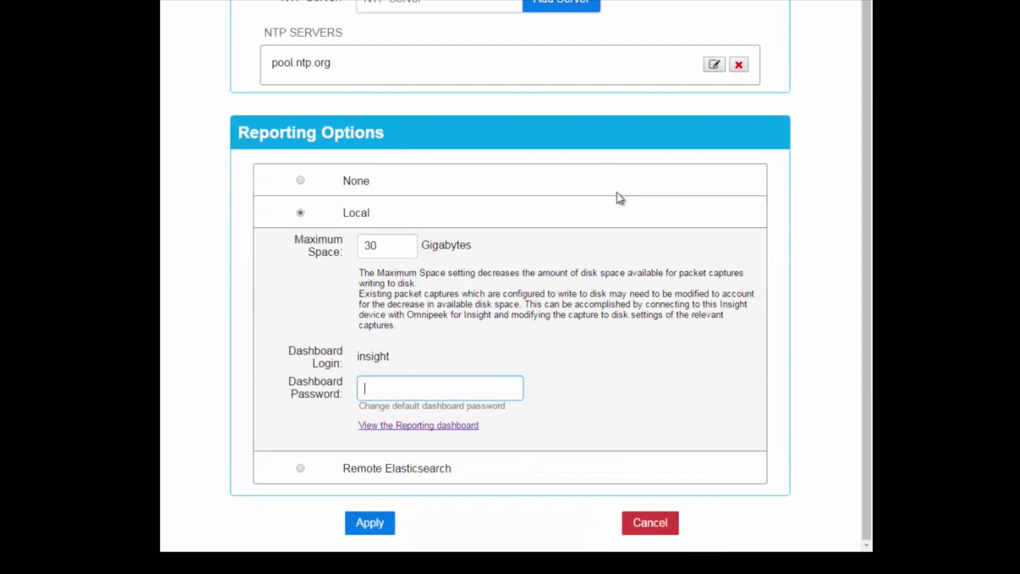
pyautogui.click(446, 426)
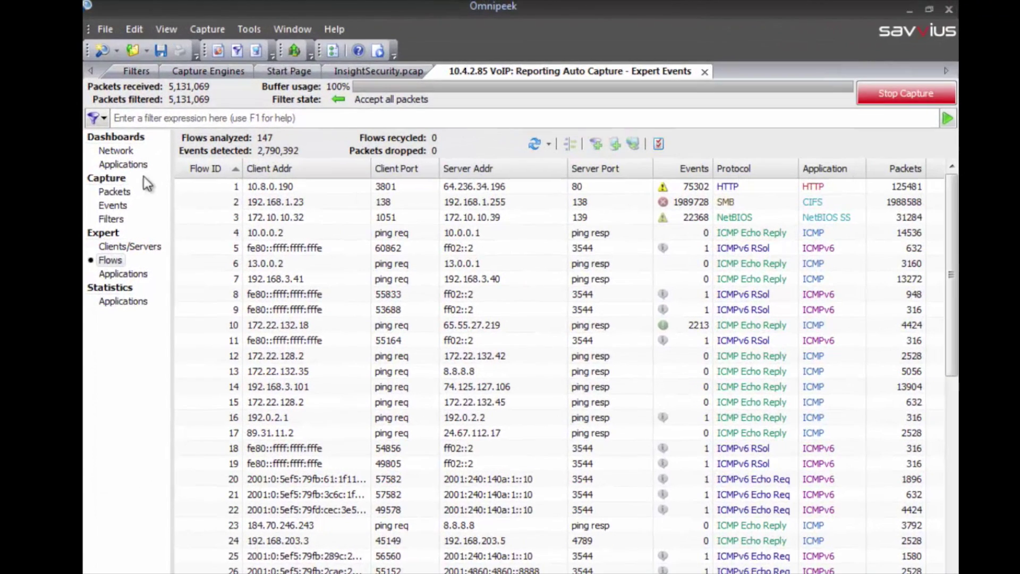
# - Show the Capture Engines tab listing 15 engines and the 10.4.2.85 VoIP captures
pyautogui.click(201, 75)
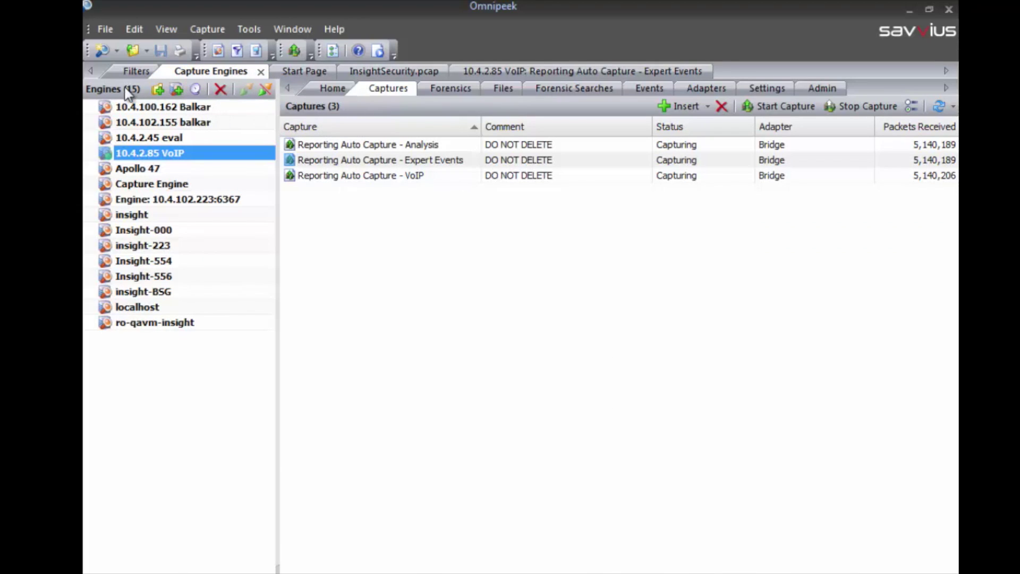
# - Insert a capture engine at host 10.4.2.85 with its password and connect to it
pyautogui.click(178, 89)
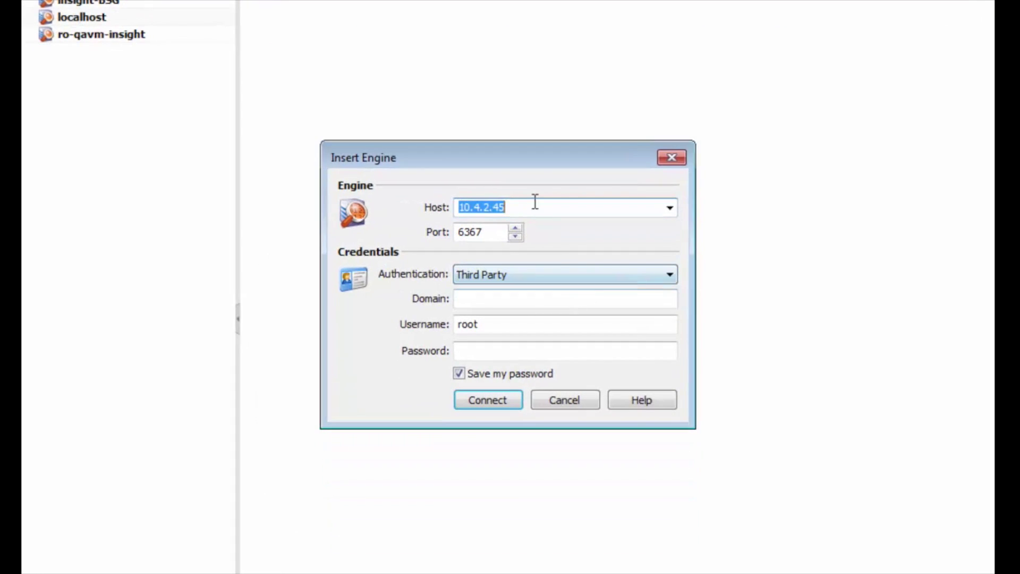
pyautogui.click(530, 205)
pyautogui.press('BackSpace')
pyautogui.press('BackSpace')
pyautogui.write('8')
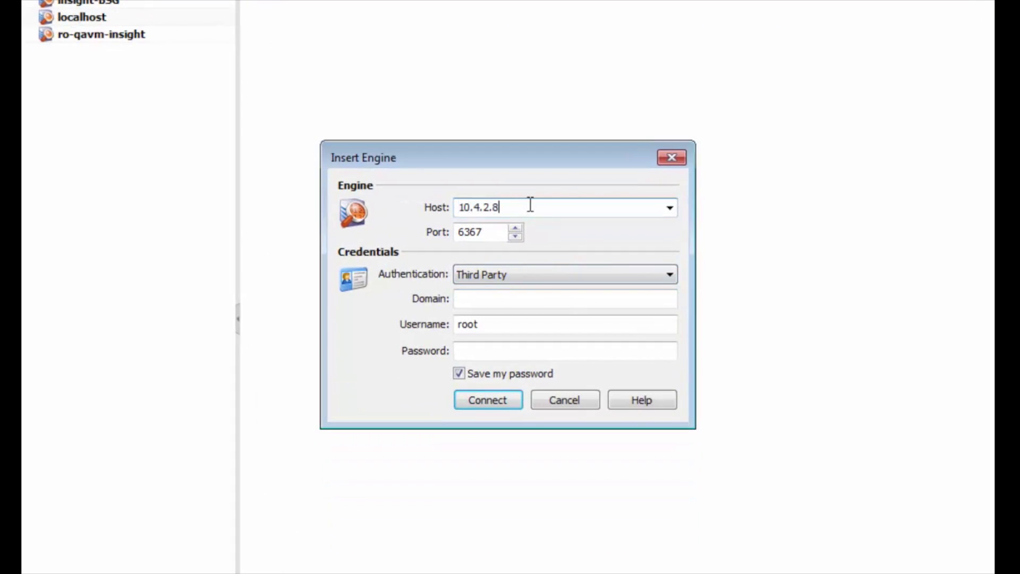
pyautogui.write('5')
pyautogui.click(458, 346)
pyautogui.write('•••••••••')
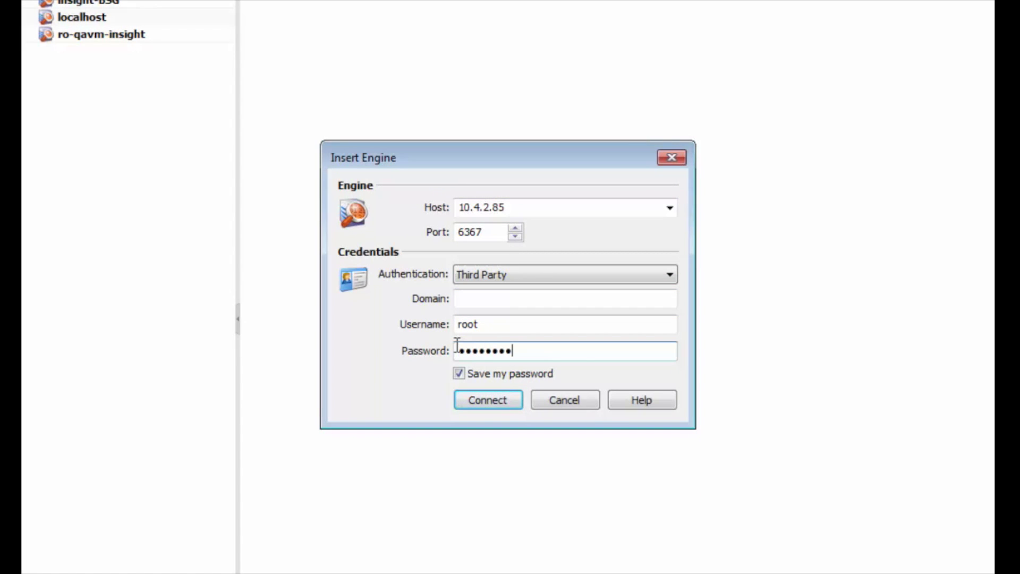
pyautogui.click(489, 401)
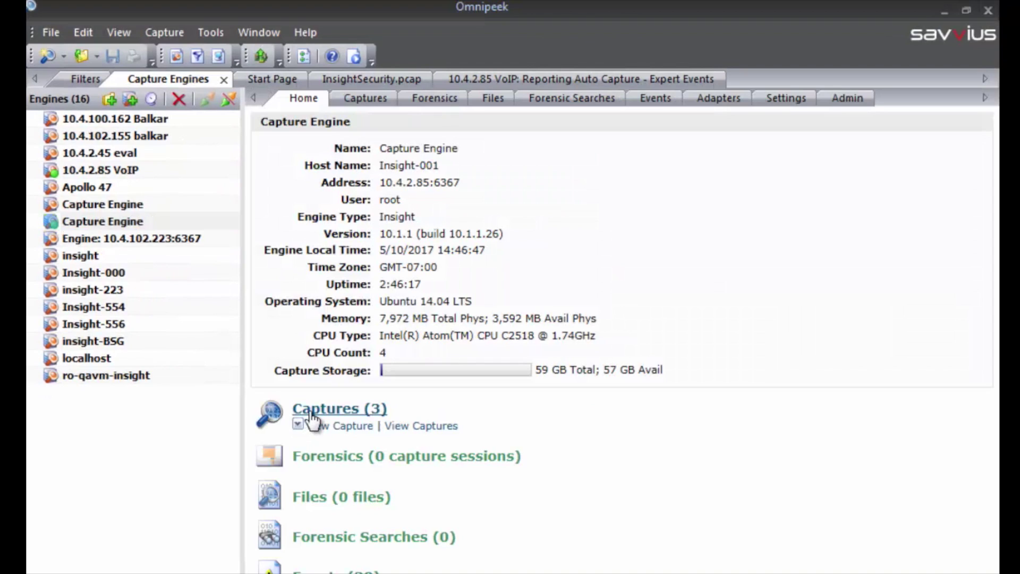
# - Start a new capture on the Insight engine using the Bridge adapter
pyautogui.click(302, 412)
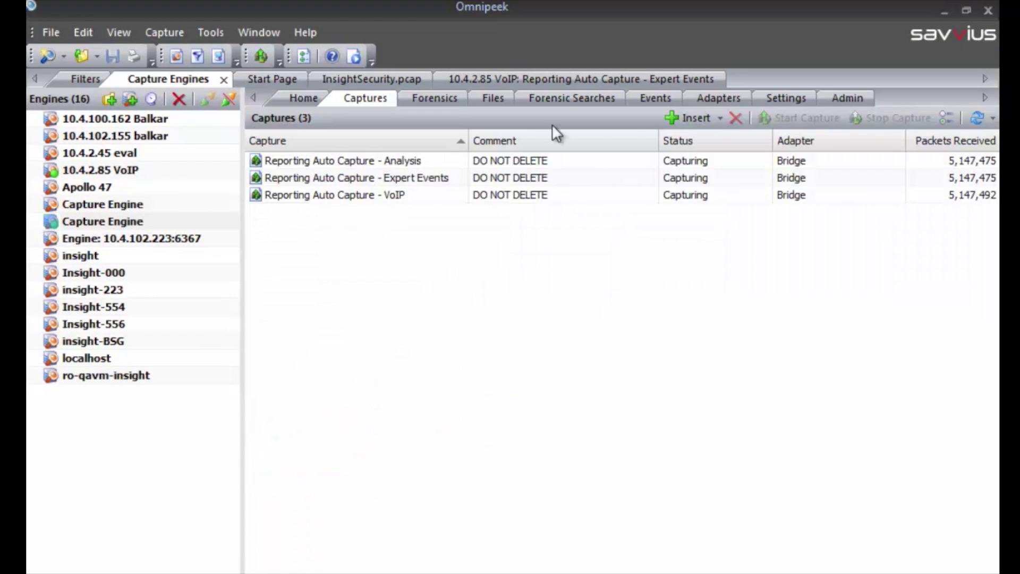
pyautogui.click(722, 117)
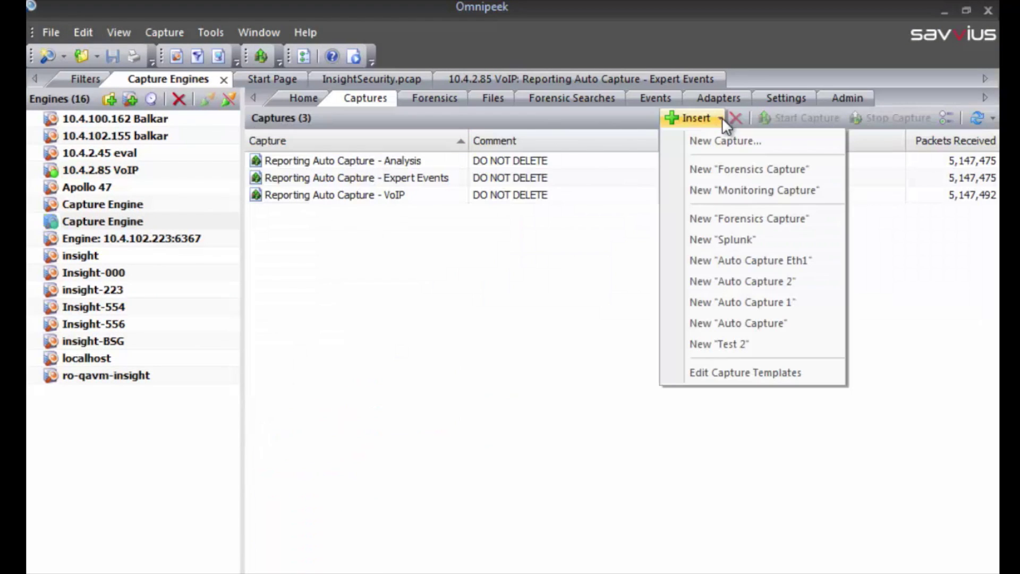
pyautogui.click(724, 158)
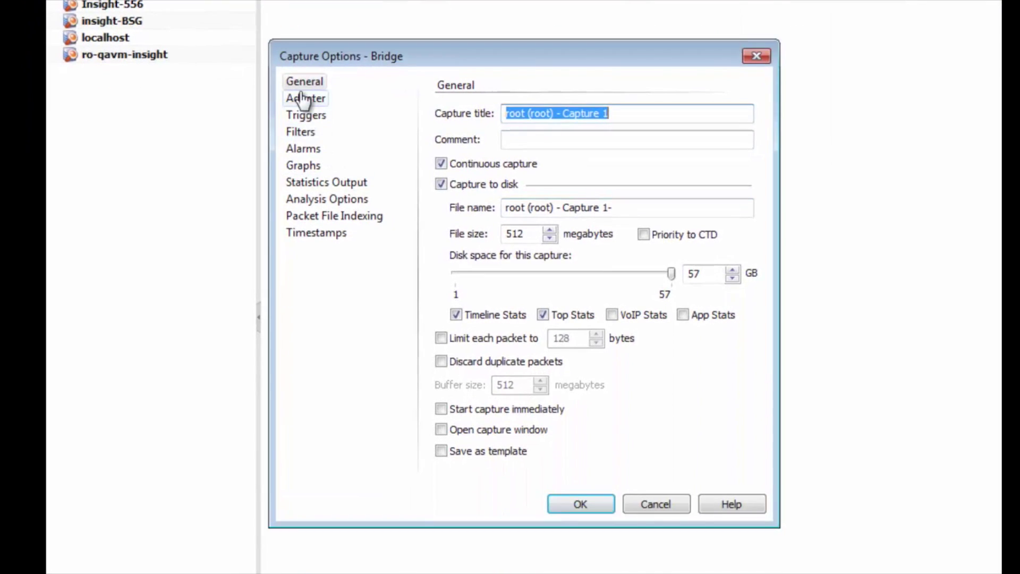
pyautogui.click(303, 100)
pyautogui.click(499, 141)
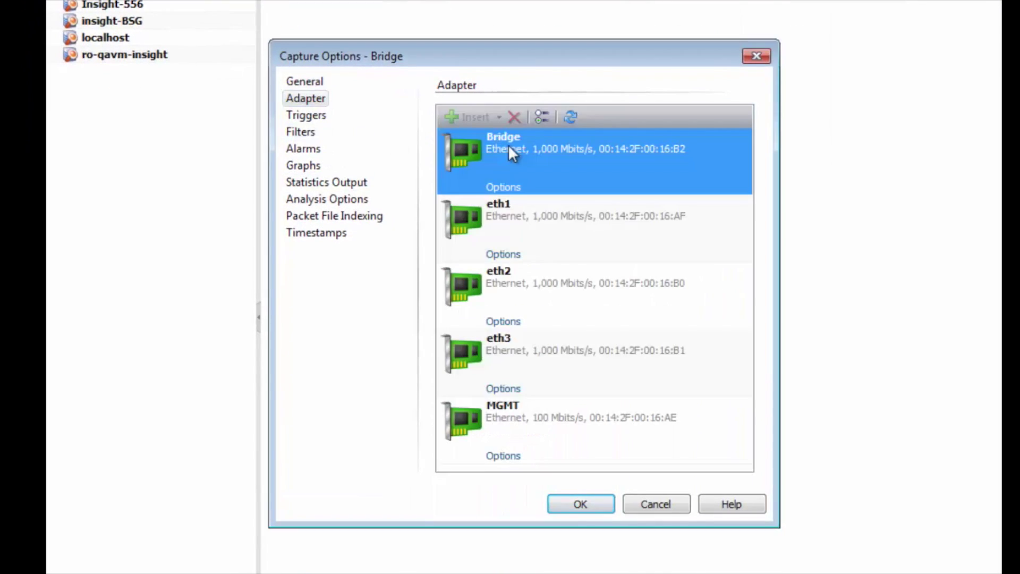
pyautogui.click(302, 83)
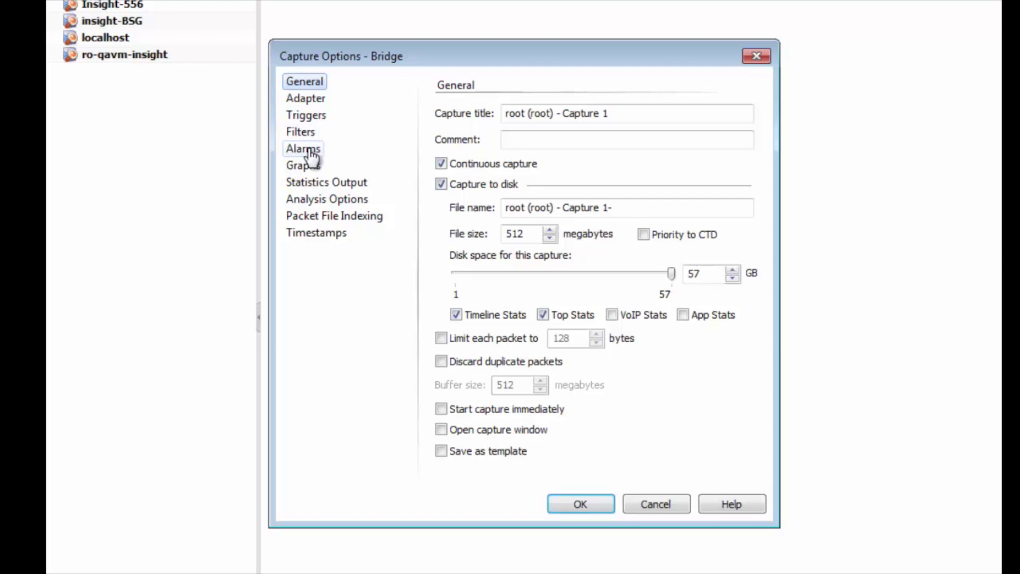
# - Enable all analysis options, confirm, and keep current settings at the Performance Warning
pyautogui.click(314, 200)
pyautogui.rightClick(627, 202)
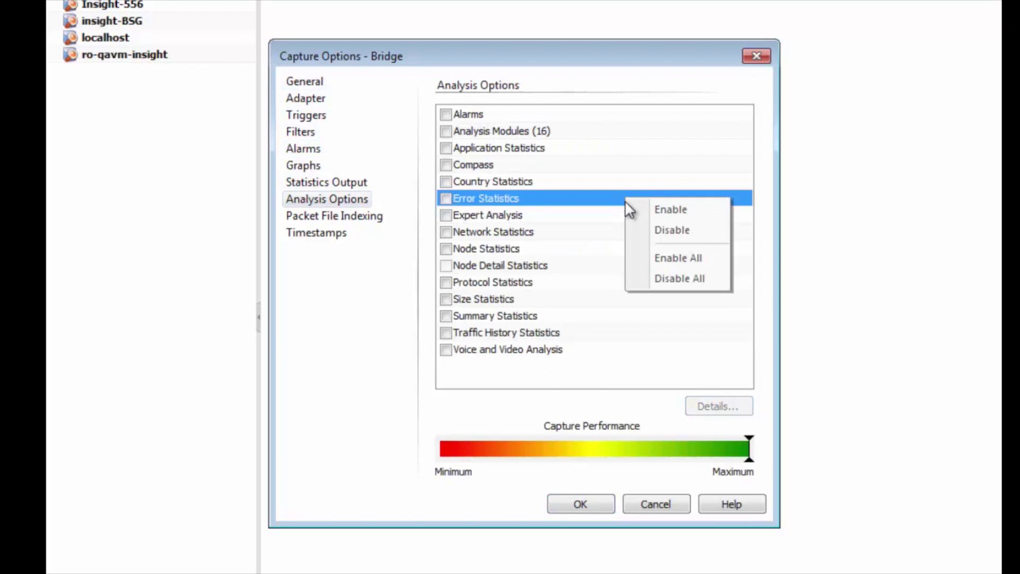
pyautogui.click(647, 261)
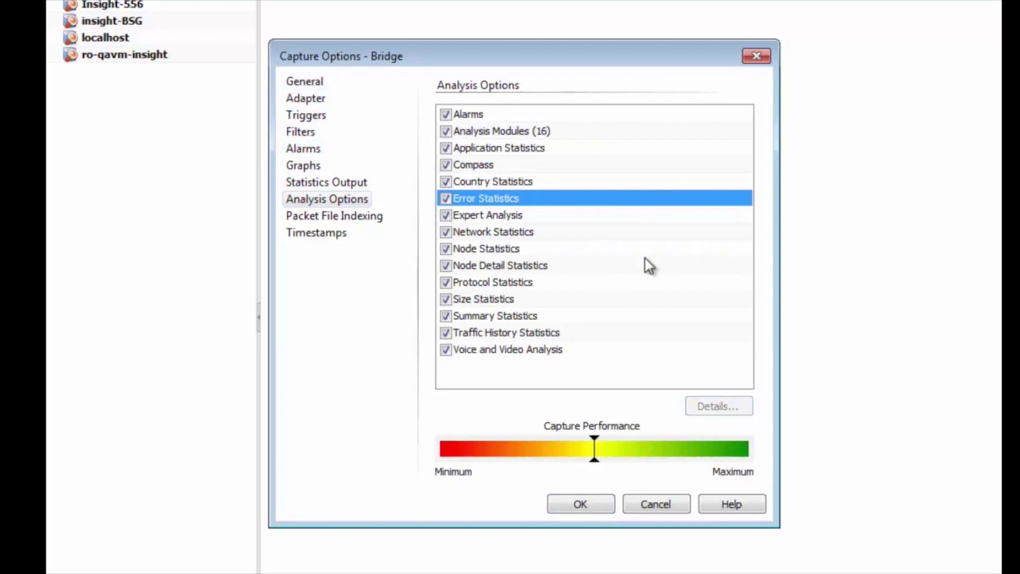
pyautogui.click(296, 99)
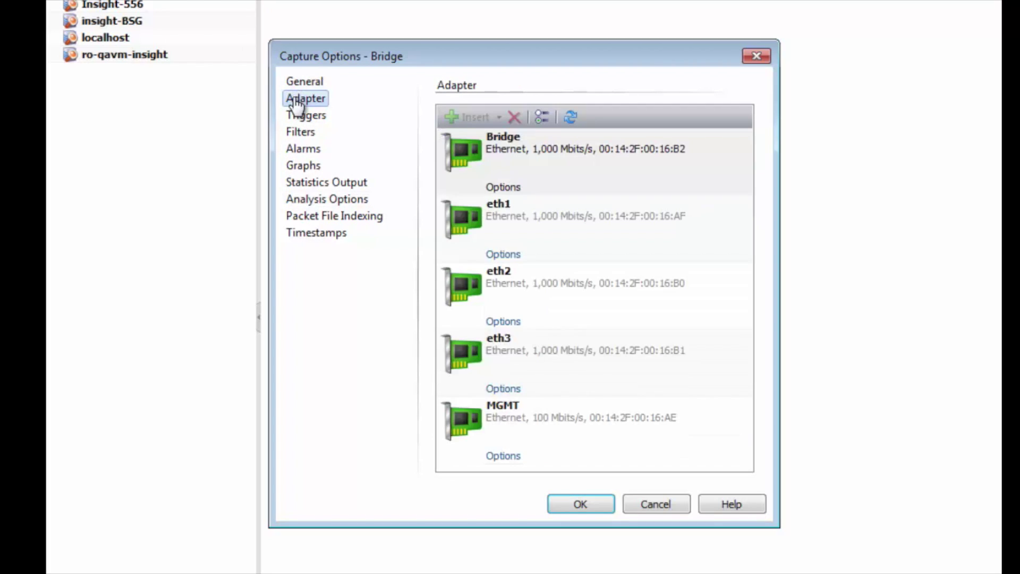
pyautogui.click(595, 503)
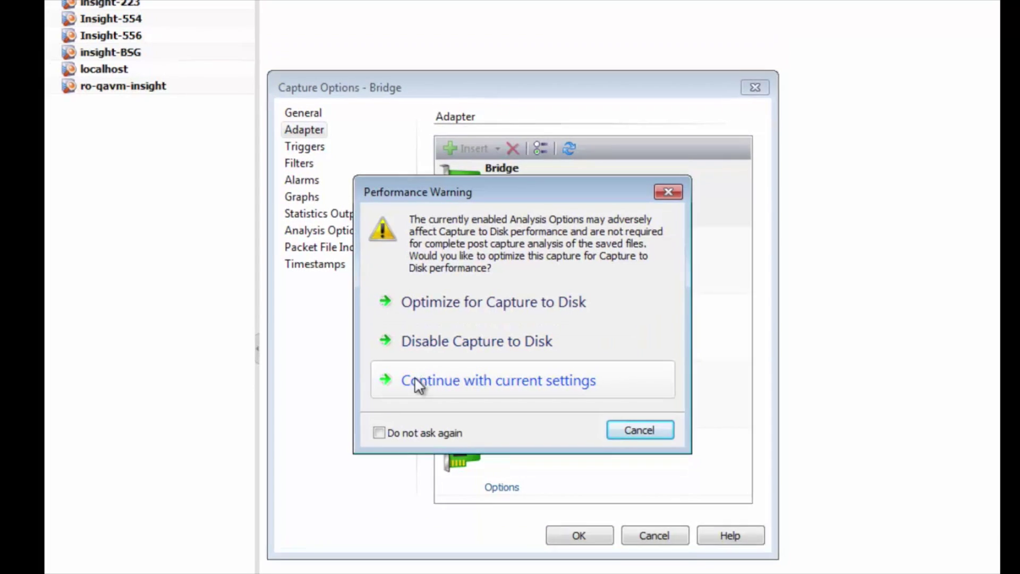
pyautogui.click(423, 350)
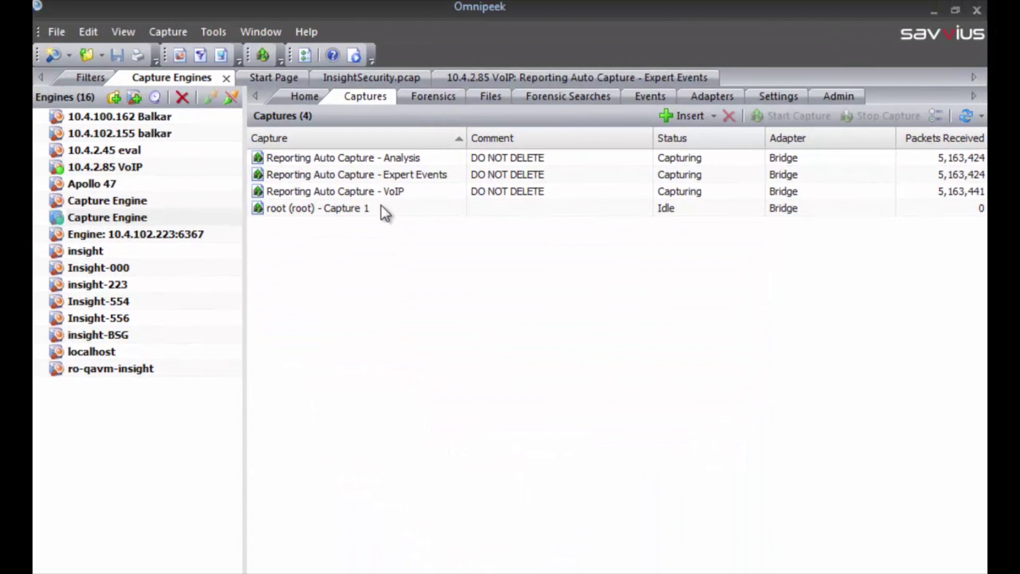
# - Start capturing on root (root) - Capture 1 and open it in its own window
pyautogui.click(381, 208)
pyautogui.rightClick(381, 207)
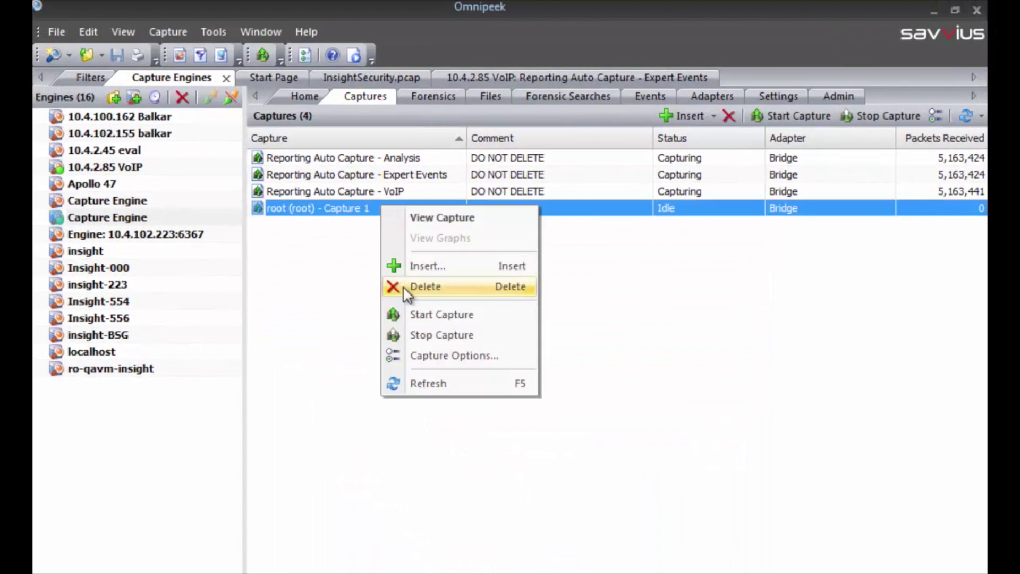
pyautogui.click(416, 314)
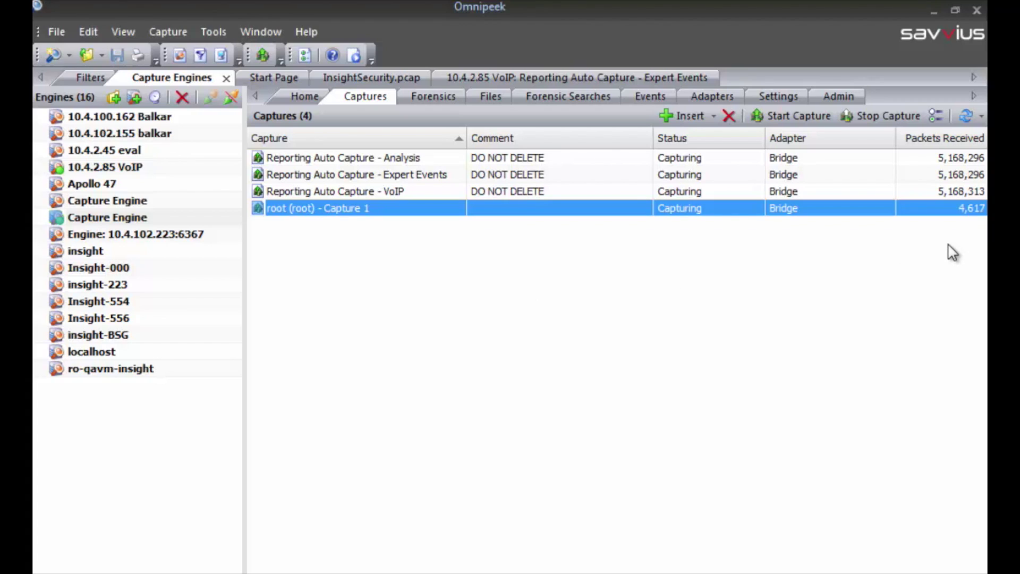
pyautogui.doubleClick(352, 210)
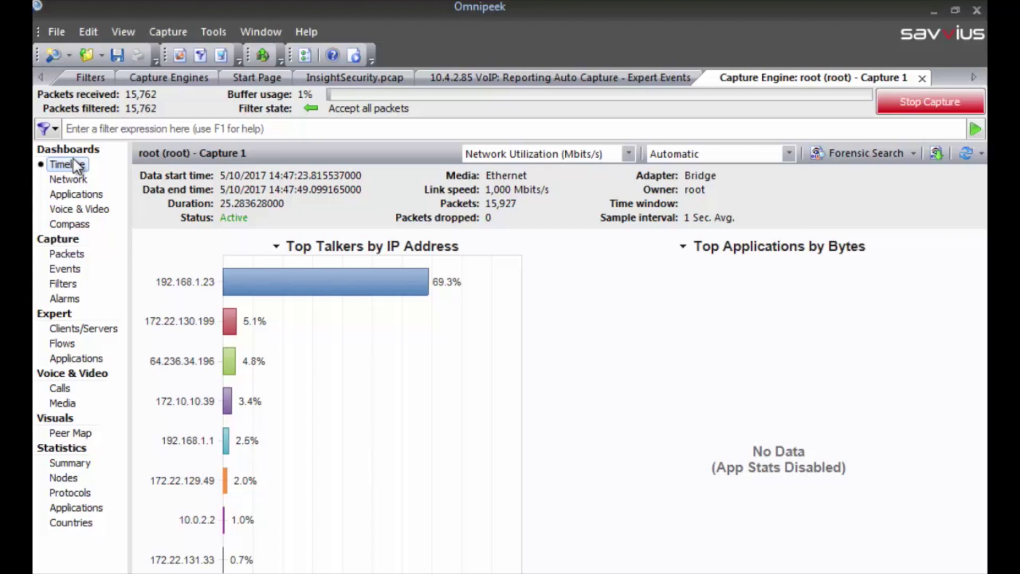
# - Browse the Network and Applications dashboards and the Compass view with the legend hidden
pyautogui.click(68, 179)
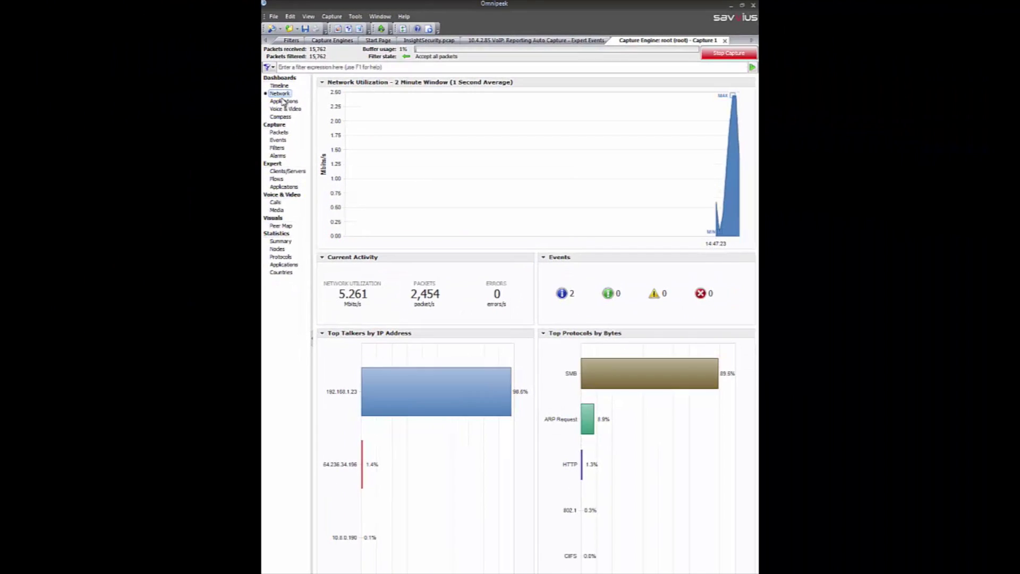
pyautogui.click(284, 101)
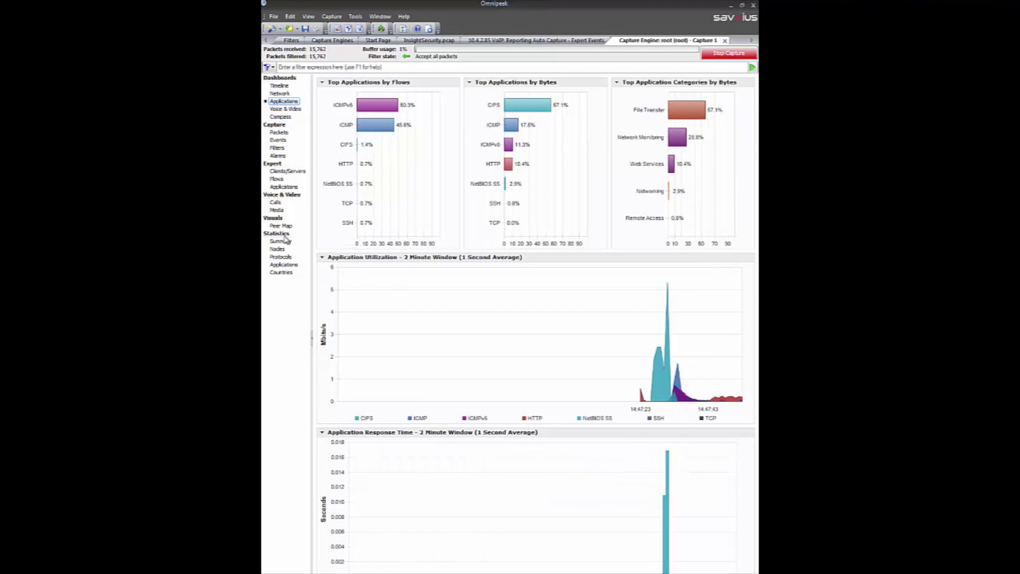
pyautogui.click(277, 134)
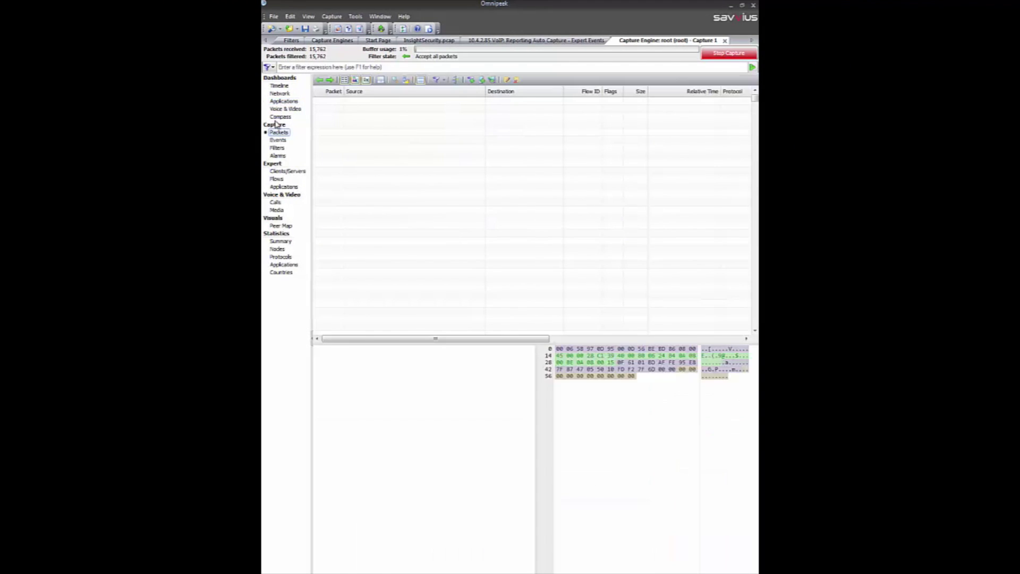
pyautogui.click(277, 117)
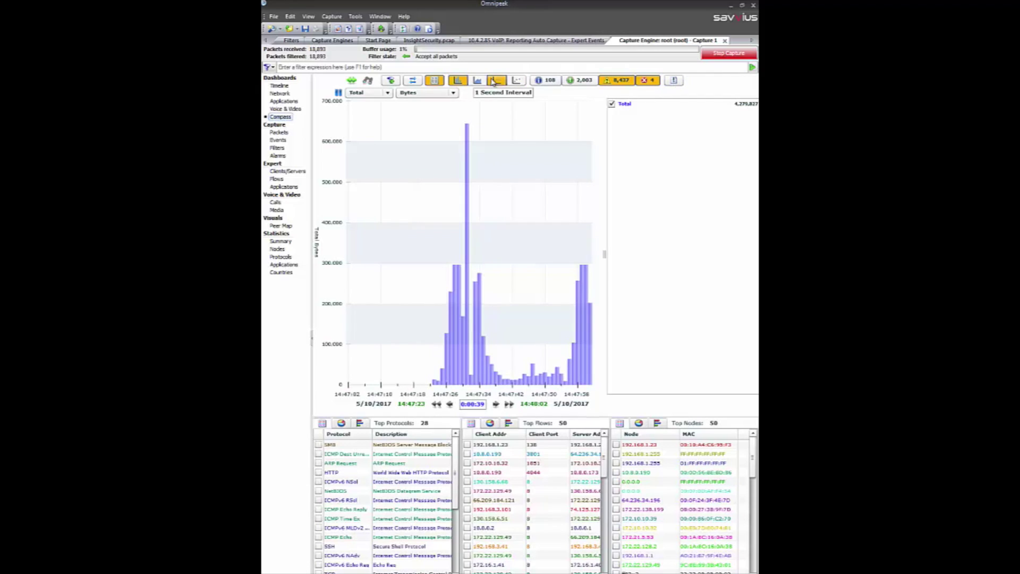
pyautogui.click(434, 80)
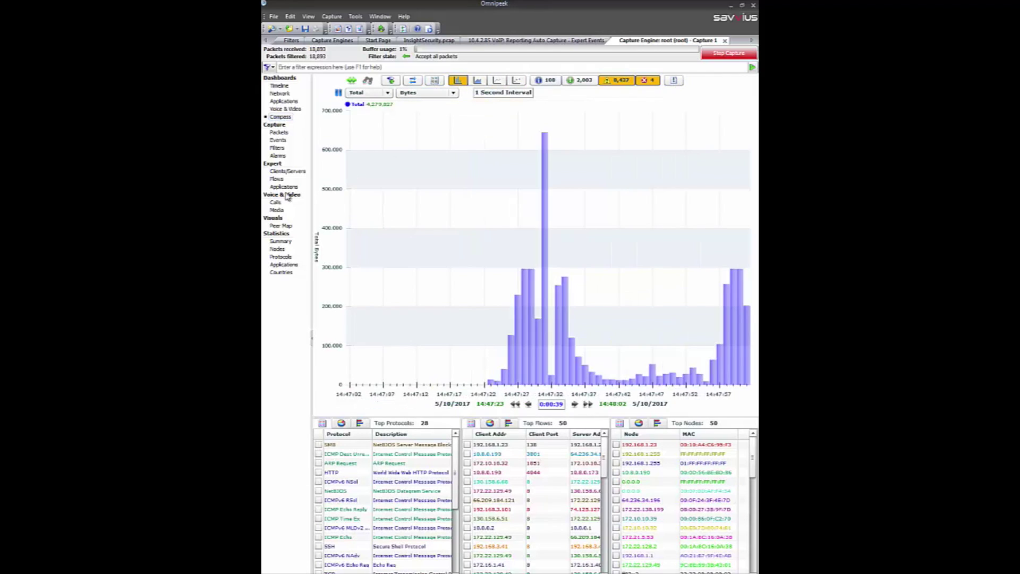
# - Inspect decode and hex details of several captured packets, ending with packet 27
pyautogui.click(276, 134)
pyautogui.click(368, 219)
pyautogui.click(371, 248)
pyautogui.click(373, 280)
pyautogui.click(375, 303)
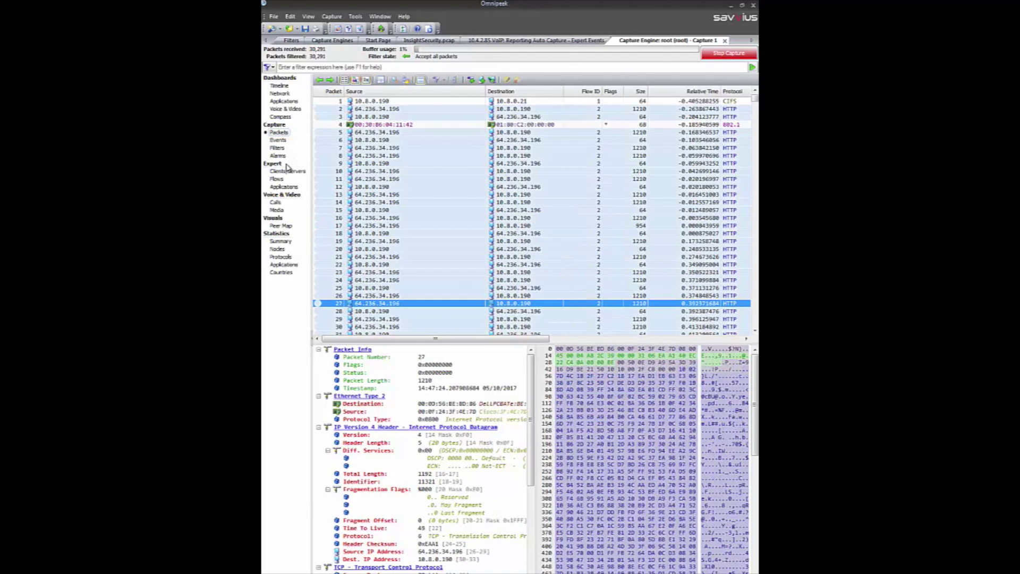
# - View Flows, Calls, Peer Map, application and country statistics, then return to Capture Engines
pyautogui.click(276, 180)
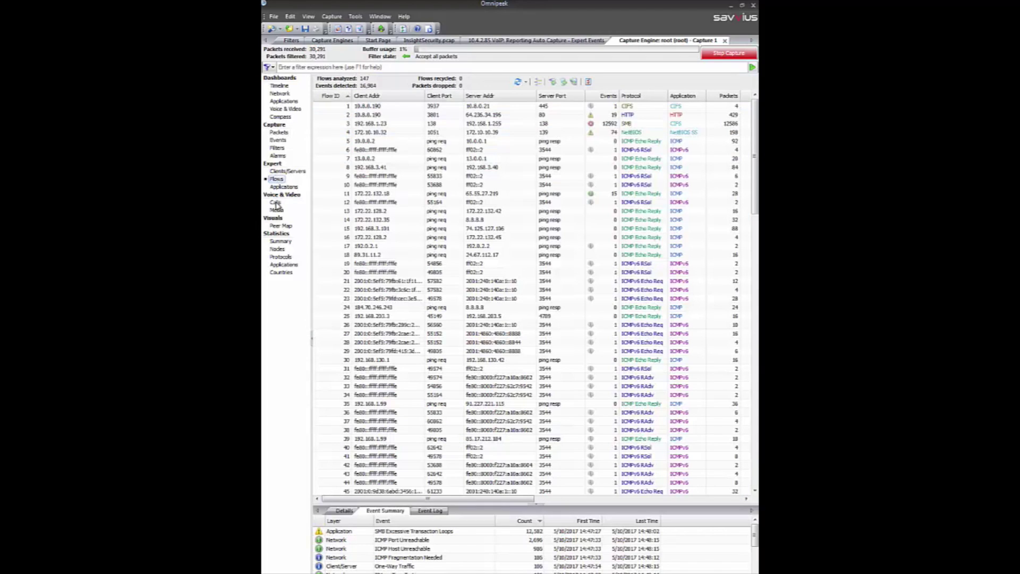
pyautogui.click(275, 203)
pyautogui.click(277, 226)
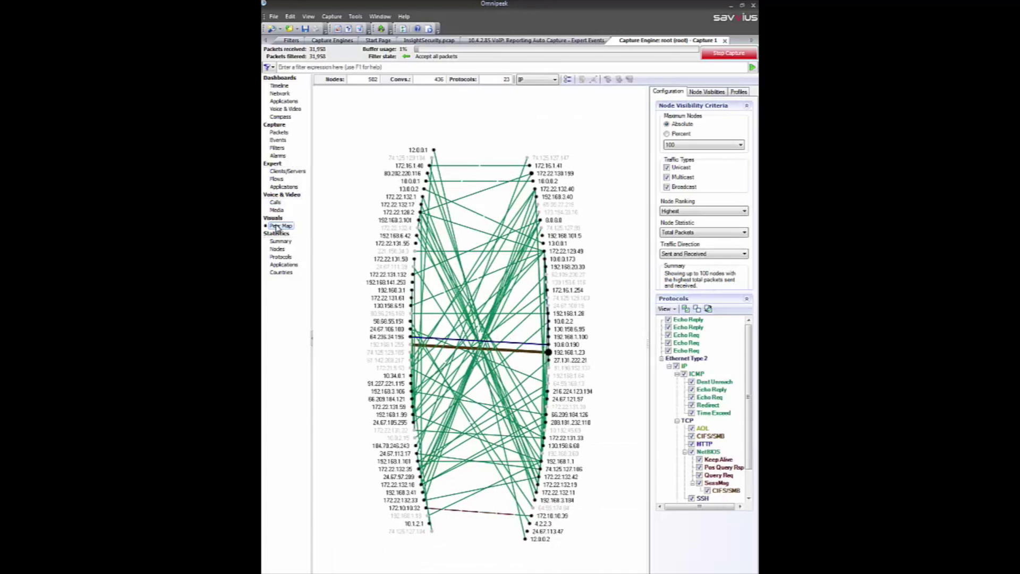
pyautogui.click(276, 266)
pyautogui.click(275, 273)
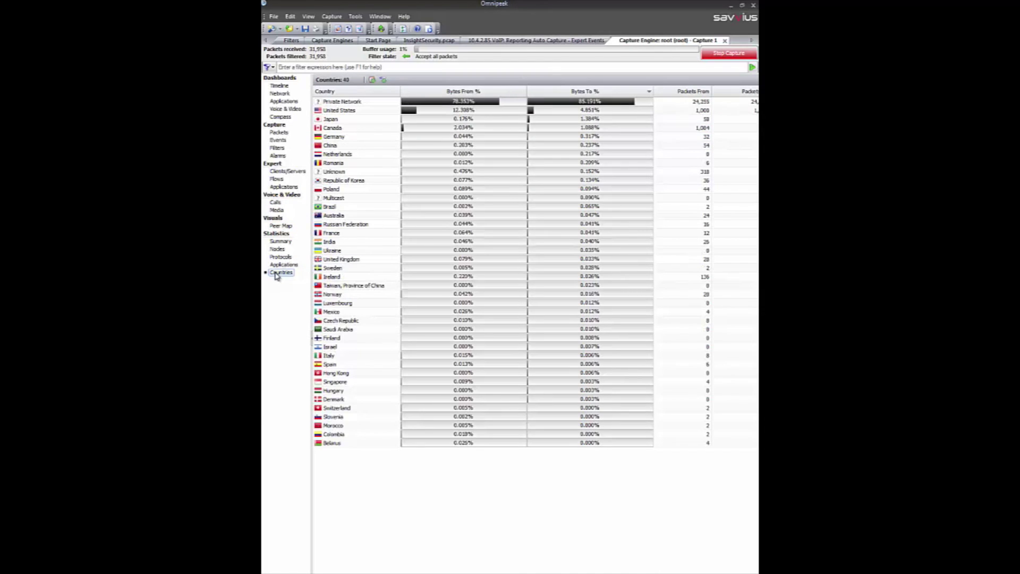
pyautogui.click(325, 42)
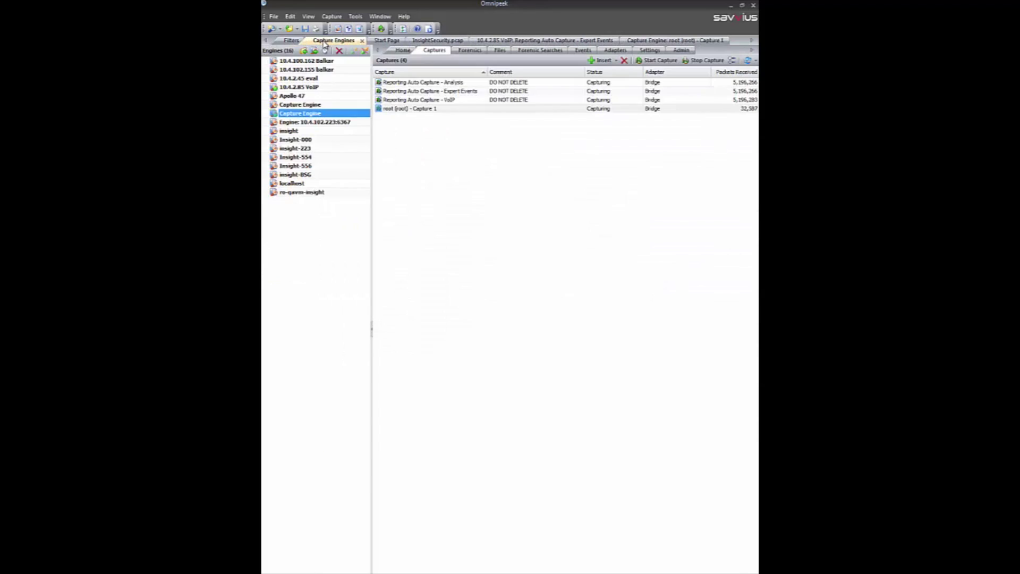
# - Review Capture 1's General capture options without changes, then open its Forensics view
pyautogui.click(396, 108)
pyautogui.rightClick(399, 108)
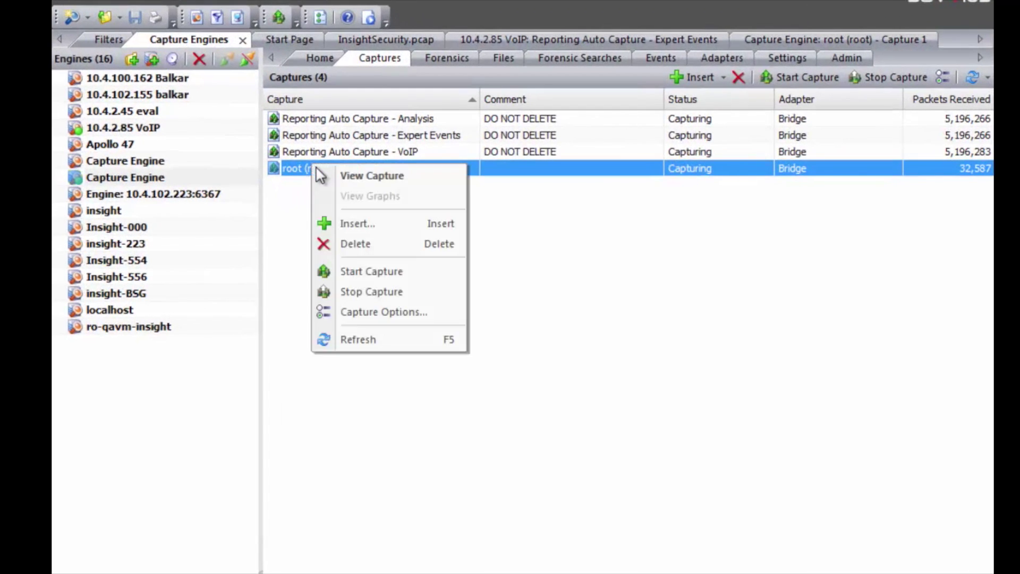
pyautogui.click(359, 313)
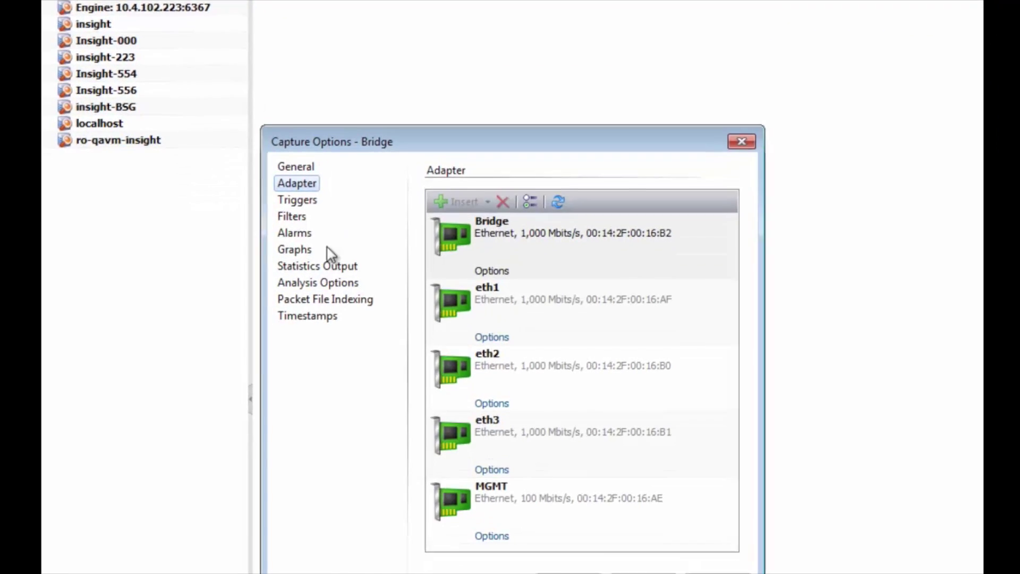
pyautogui.click(289, 167)
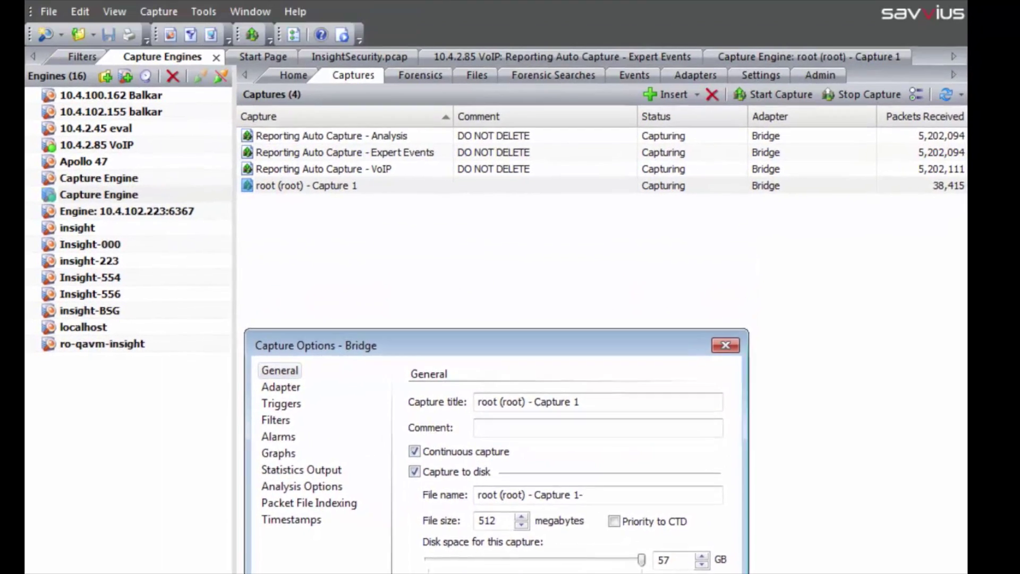
pyautogui.press('Return')
pyautogui.click(414, 92)
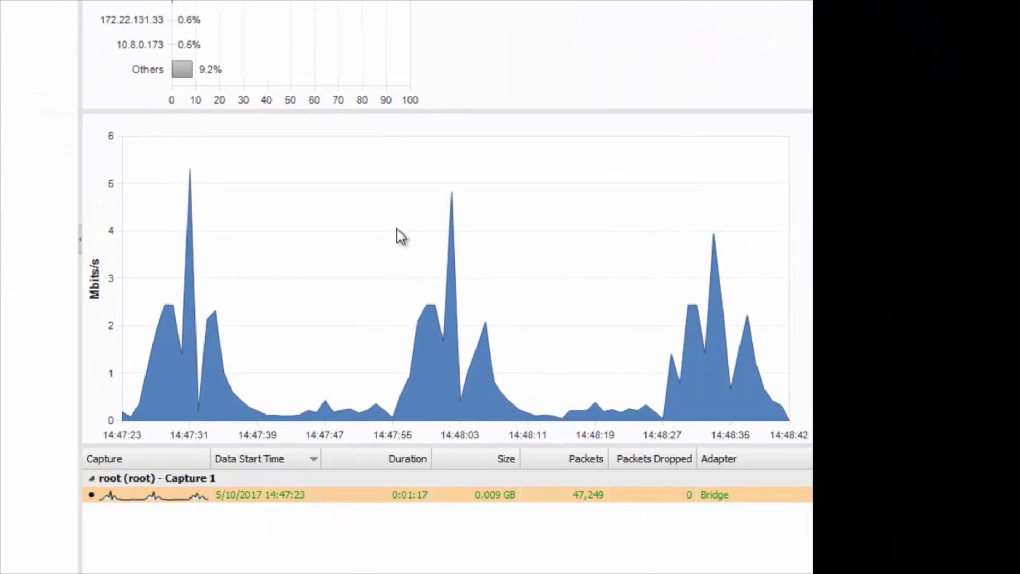
# - Select 14:47:59–14:48:06 on the utilization chart and run a forensic search with all options enabled
pyautogui.click(421, 216)
pyautogui.moveTo(428, 211); pyautogui.dragTo(463, 214)
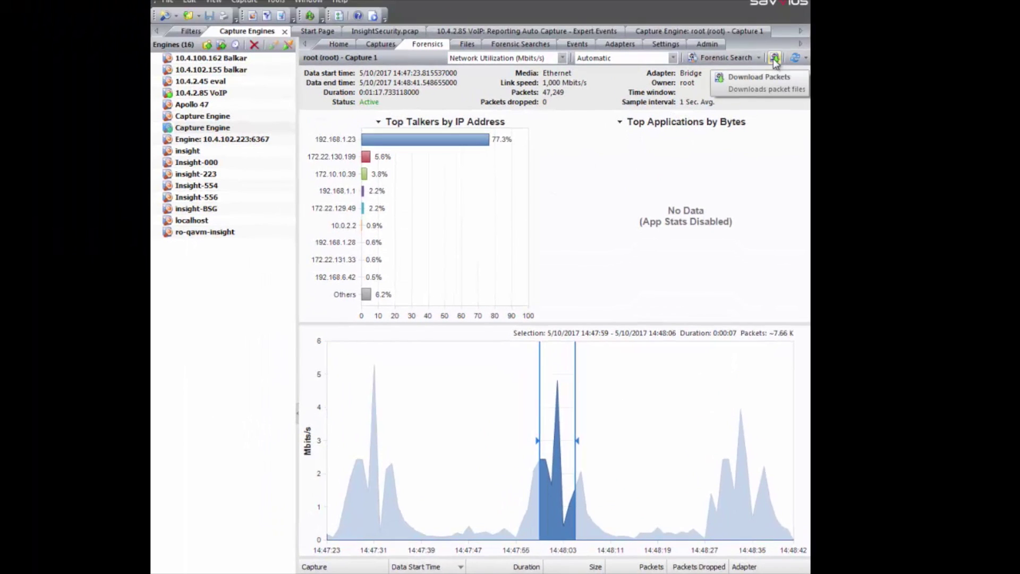
pyautogui.click(726, 58)
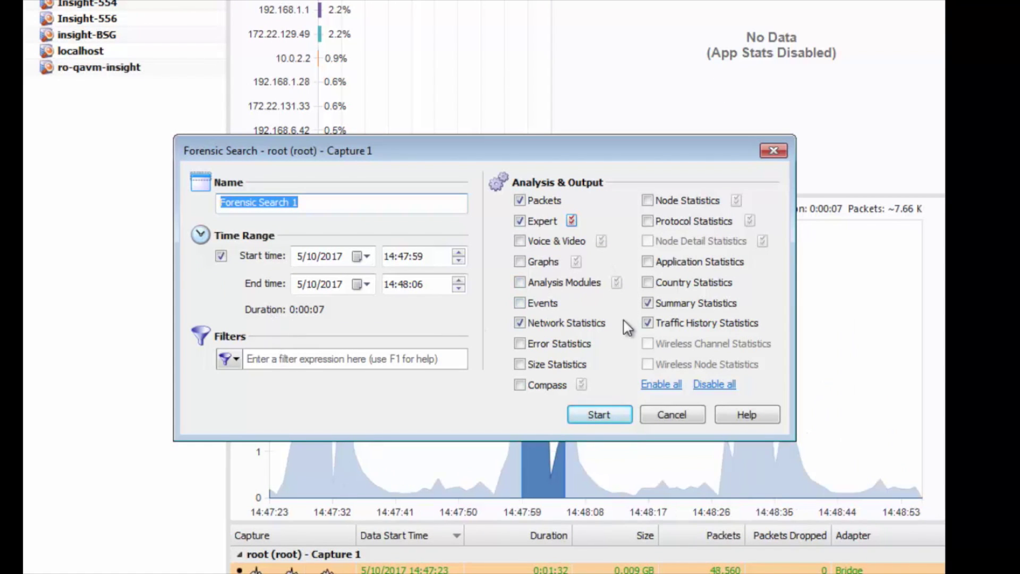
pyautogui.click(663, 384)
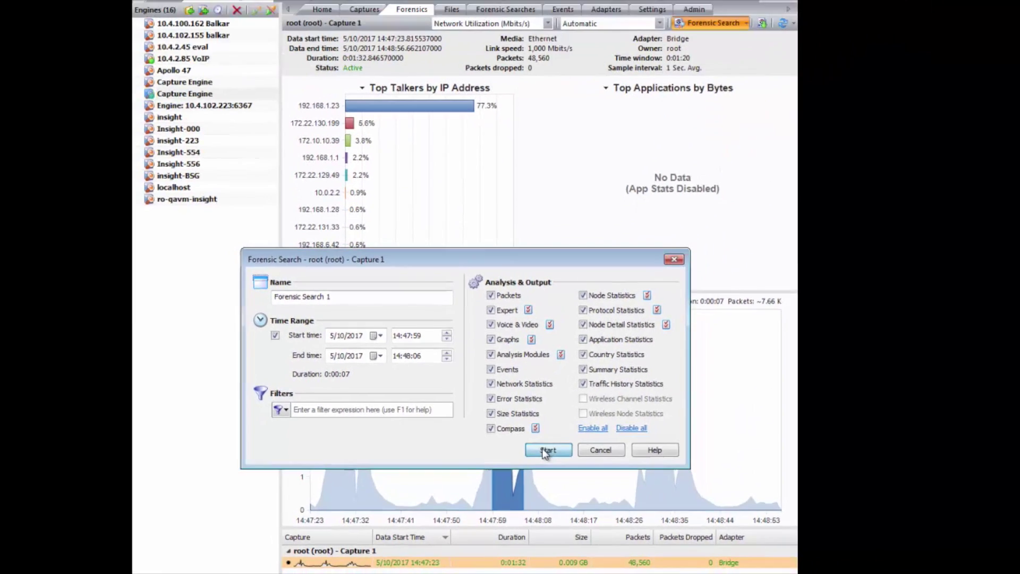
pyautogui.click(582, 426)
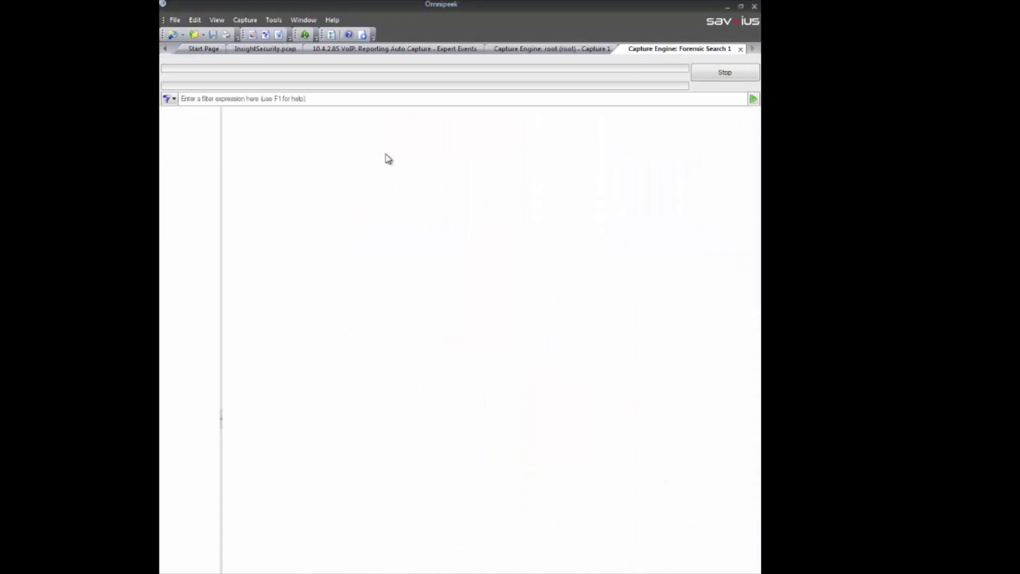